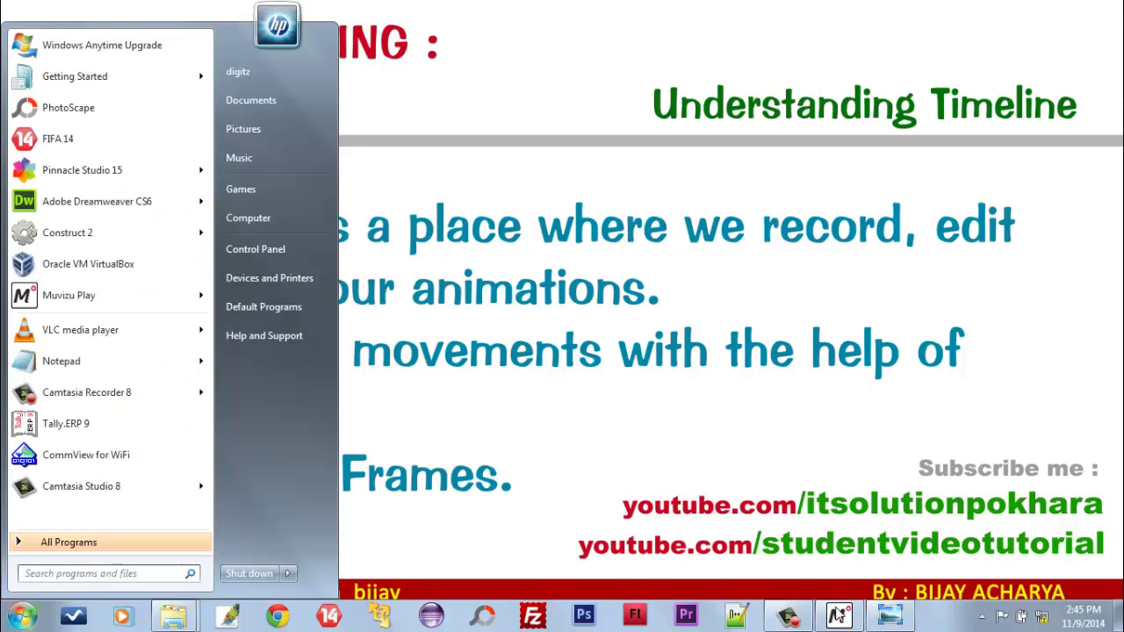
- Bring up Muvizu:Play and close the Timeline panel, then reopen it from Tools > Timeline
click(837, 614)
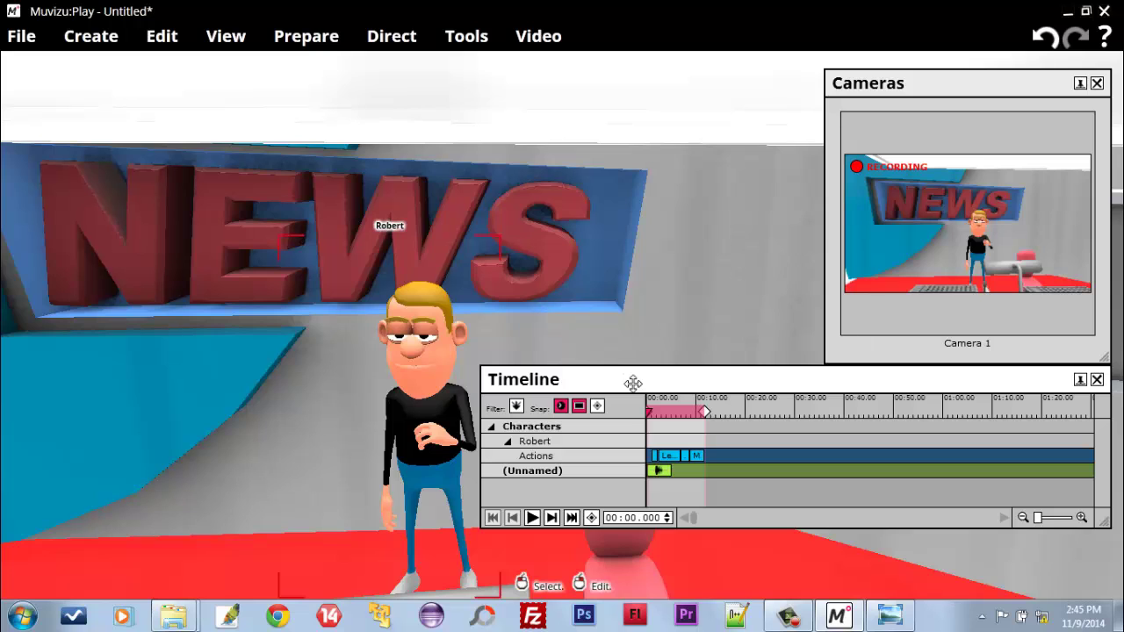
mouse_move(632, 384)
mouse_down()
mouse_move(615, 389)
mouse_move(603, 359)
mouse_move(604, 384)
mouse_move(615, 378)
mouse_up()
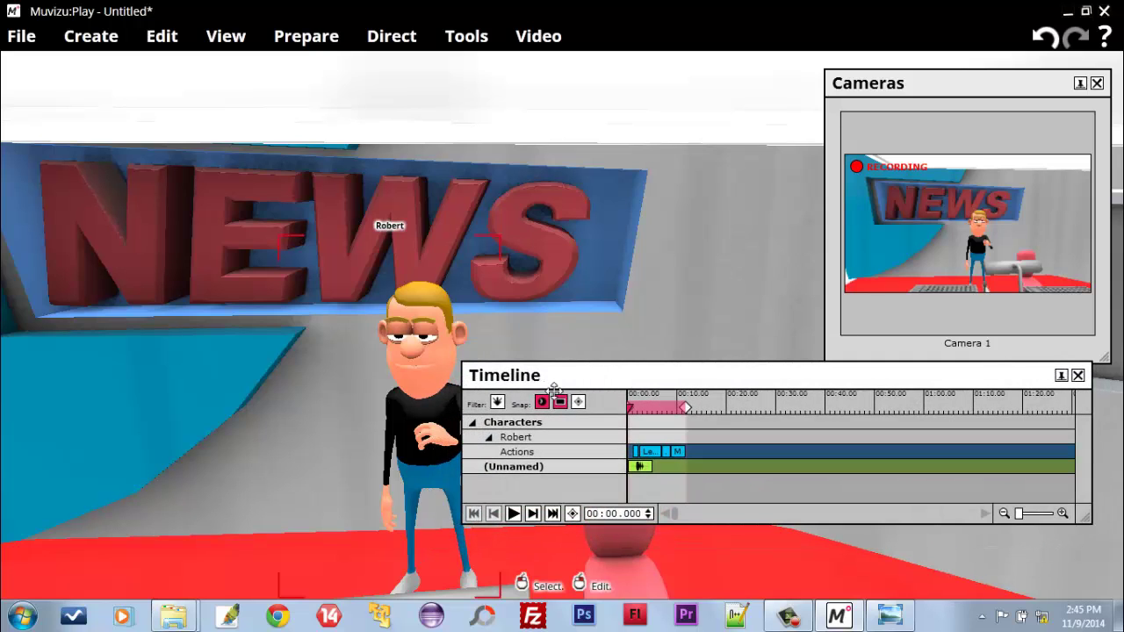
click(1078, 375)
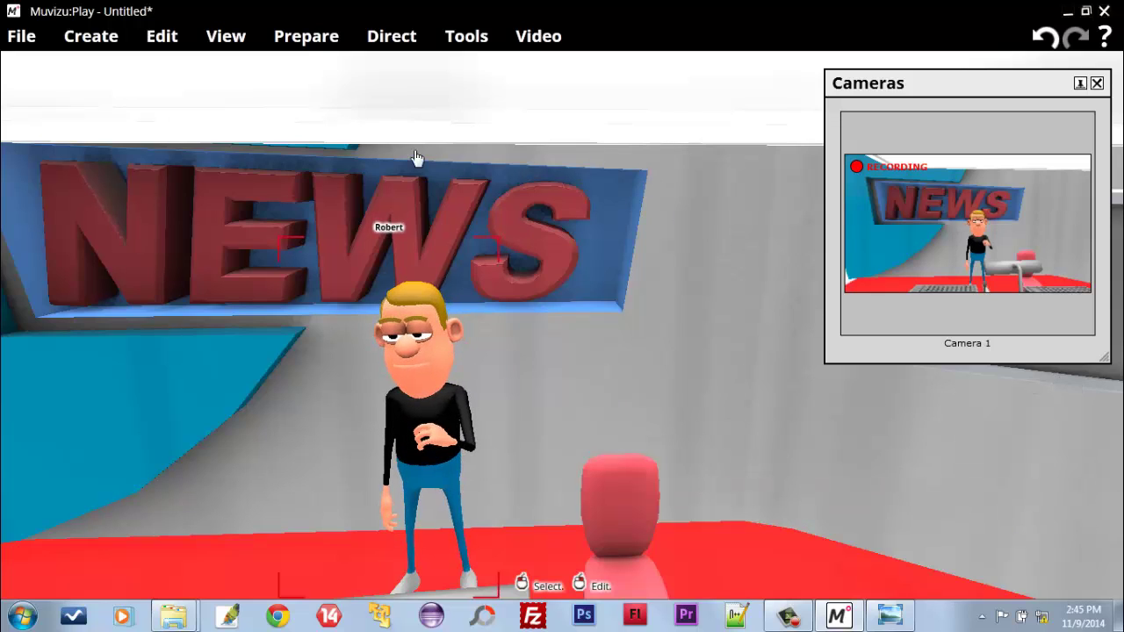
click(458, 38)
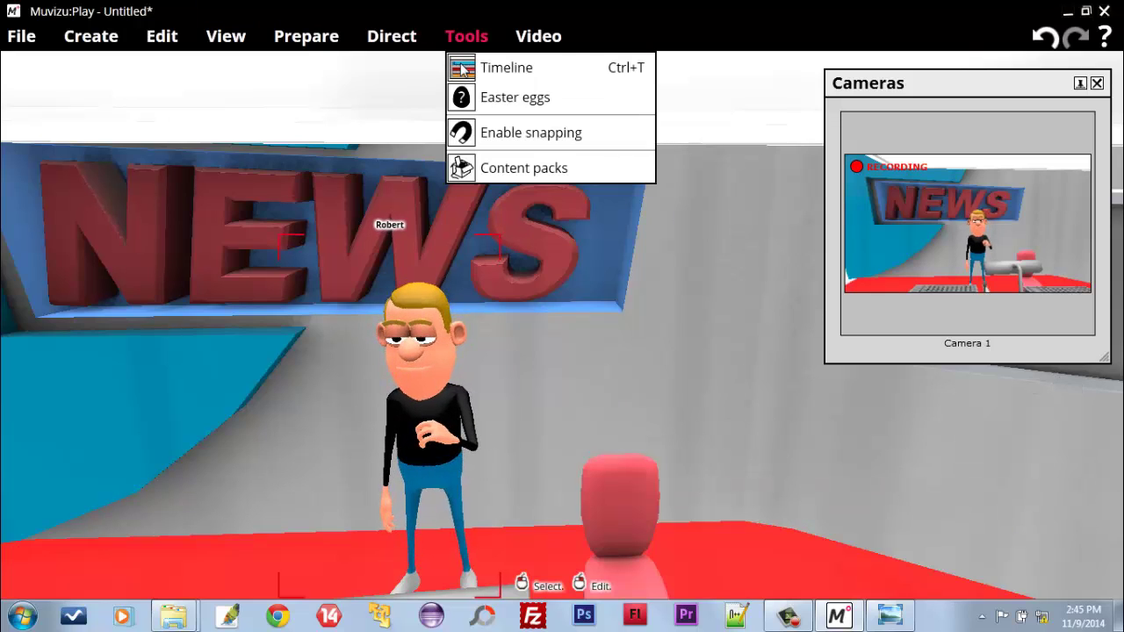
click(479, 70)
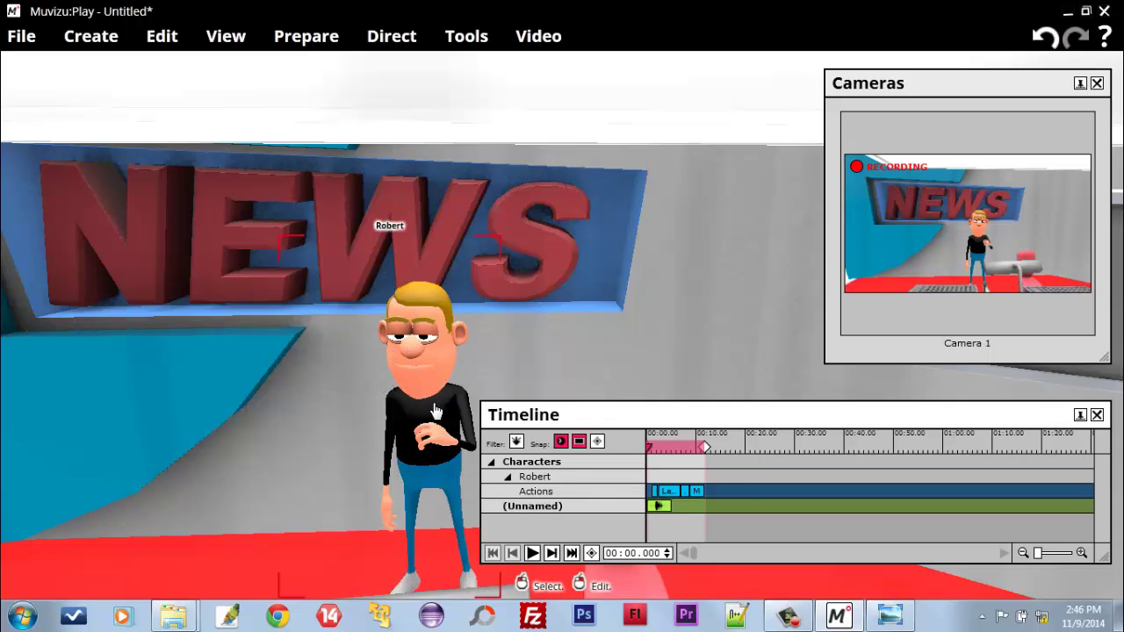
- Play and pause Robert's animation, turn the system volume to full, then replay from 00:00
click(532, 554)
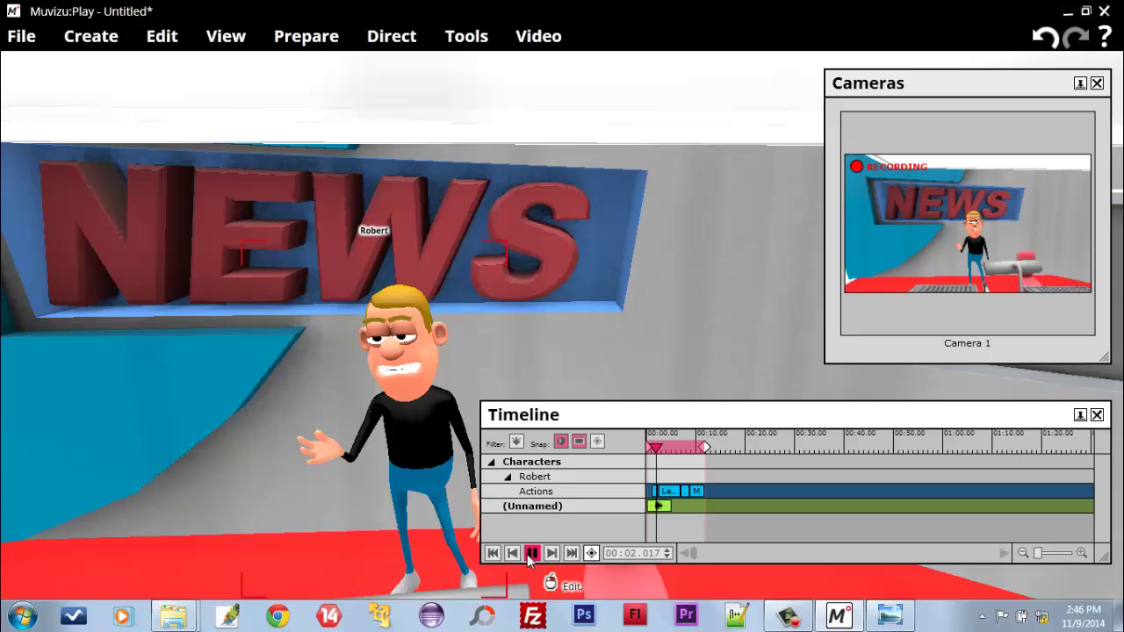
click(532, 554)
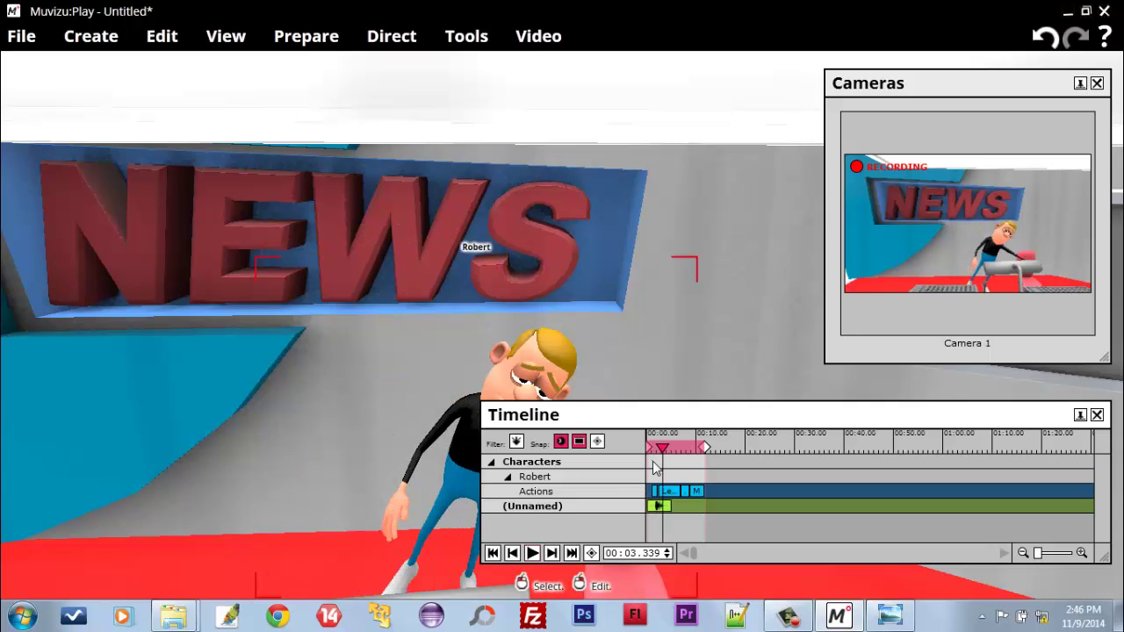
key(XF86AudioRaiseVolume)
key(XF86AudioRaiseVolume)
key(XF86AudioRaiseVolume)
key(XF86AudioRaiseVolume)
key(XF86AudioRaiseVolume)
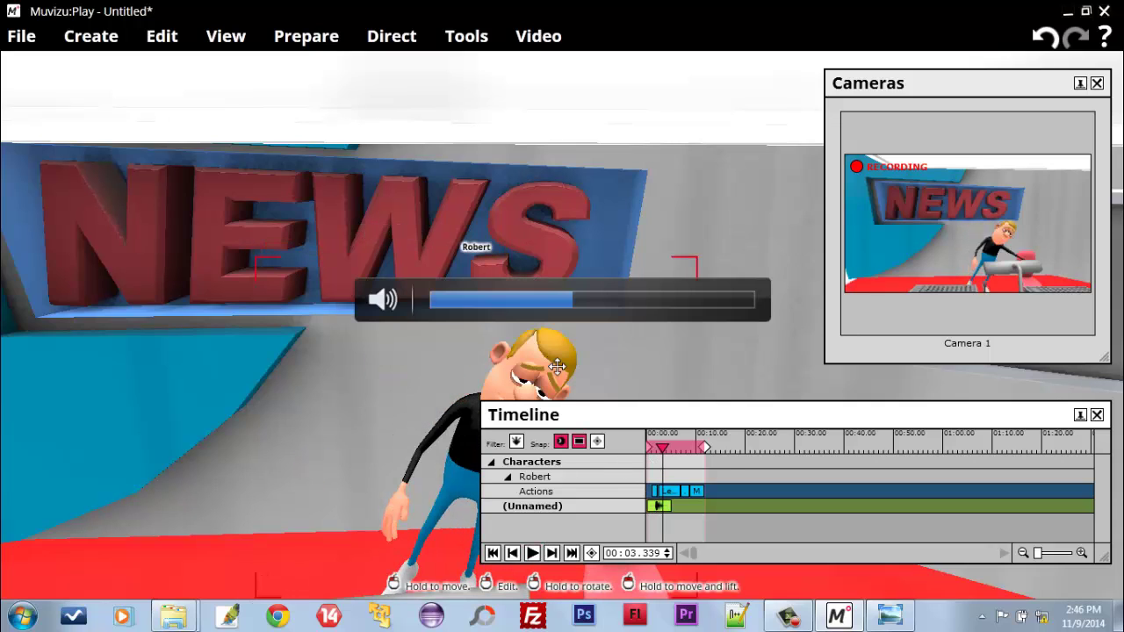
key(XF86AudioRaiseVolume)
key(XF86AudioRaiseVolume)
key(XF86AudioRaiseVolume)
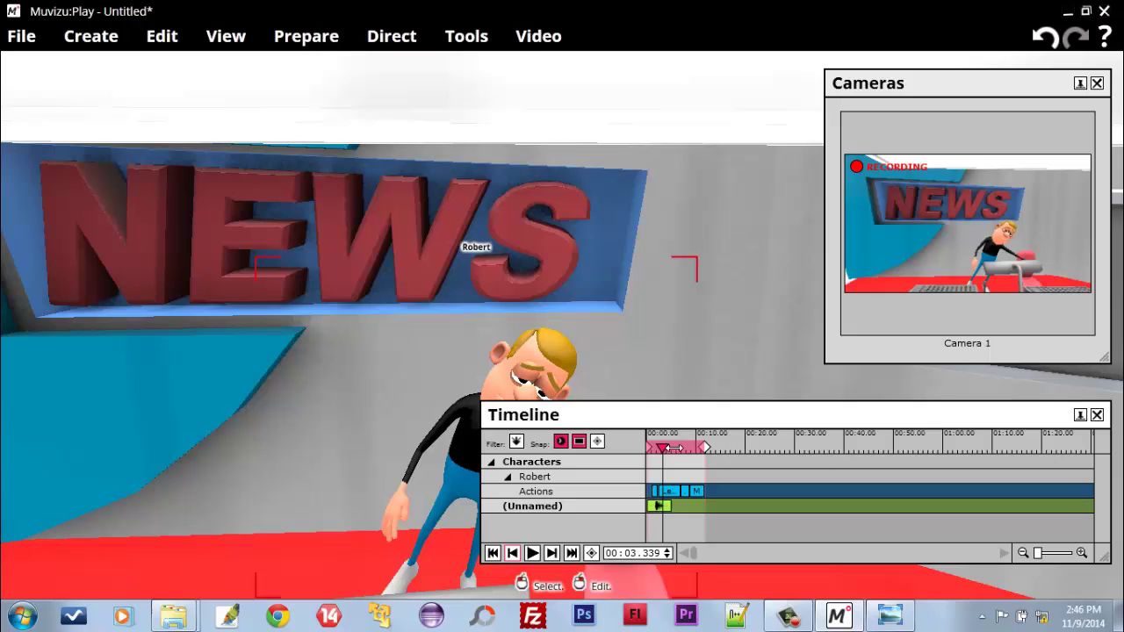
click(512, 552)
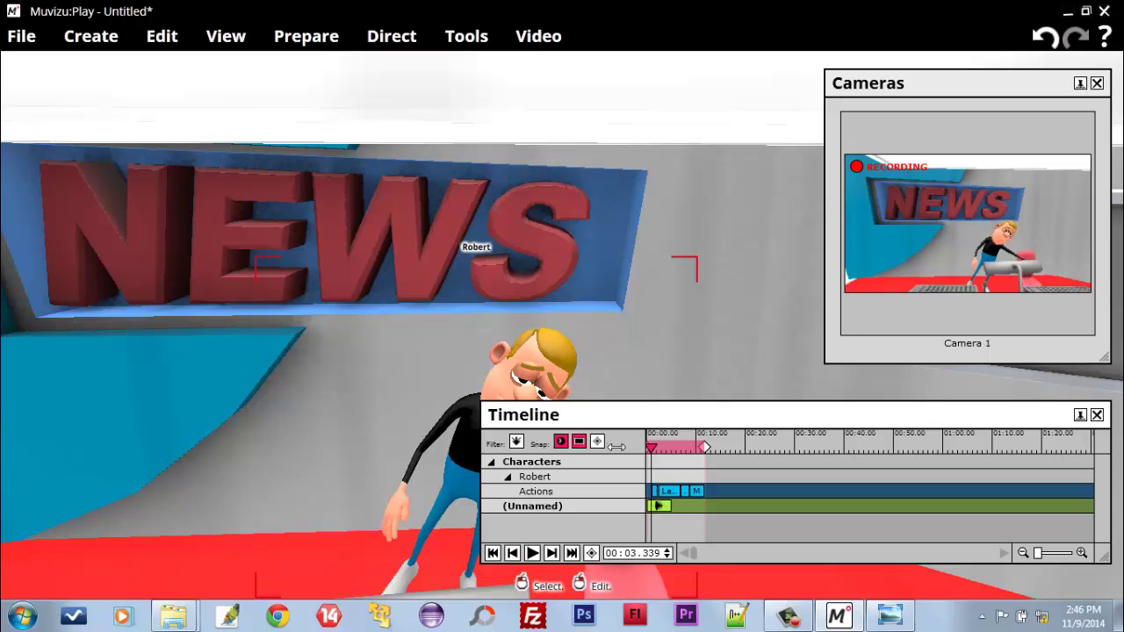
click(532, 553)
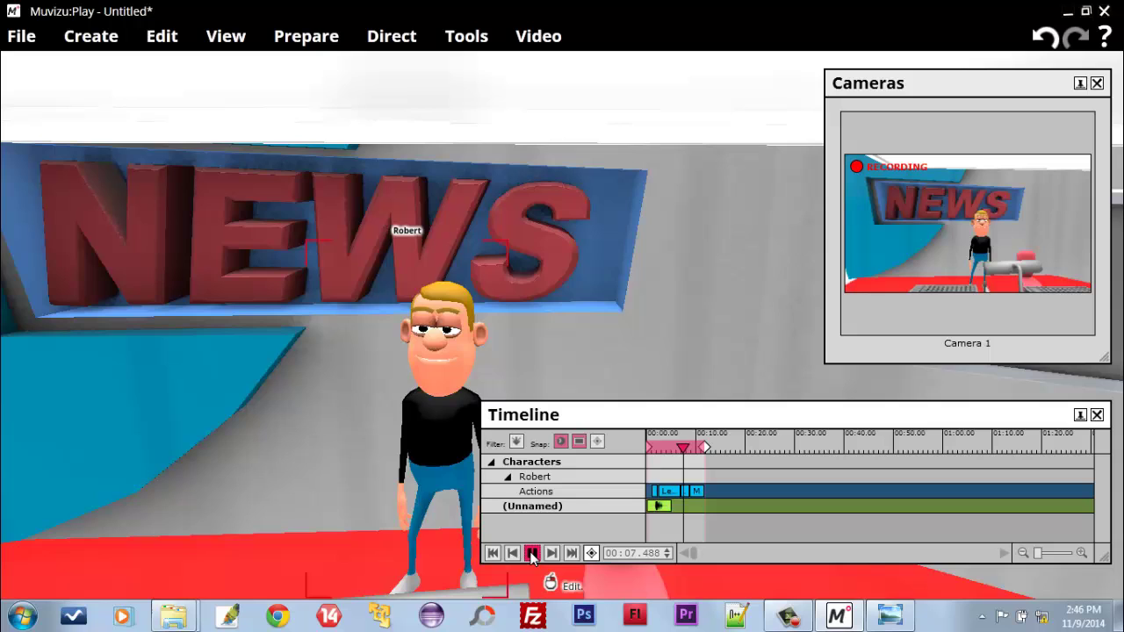
- Pause near 9 s, scrub to 2 s, shorten the first action clip before the M clip, and replay
click(532, 553)
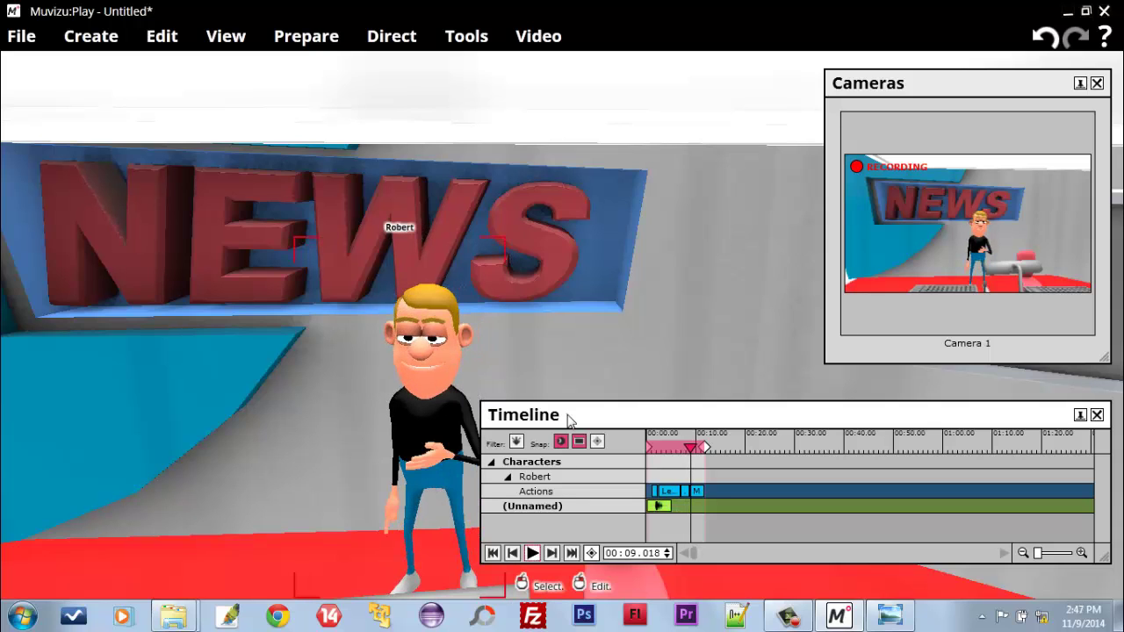
drag(577, 420, 577, 279)
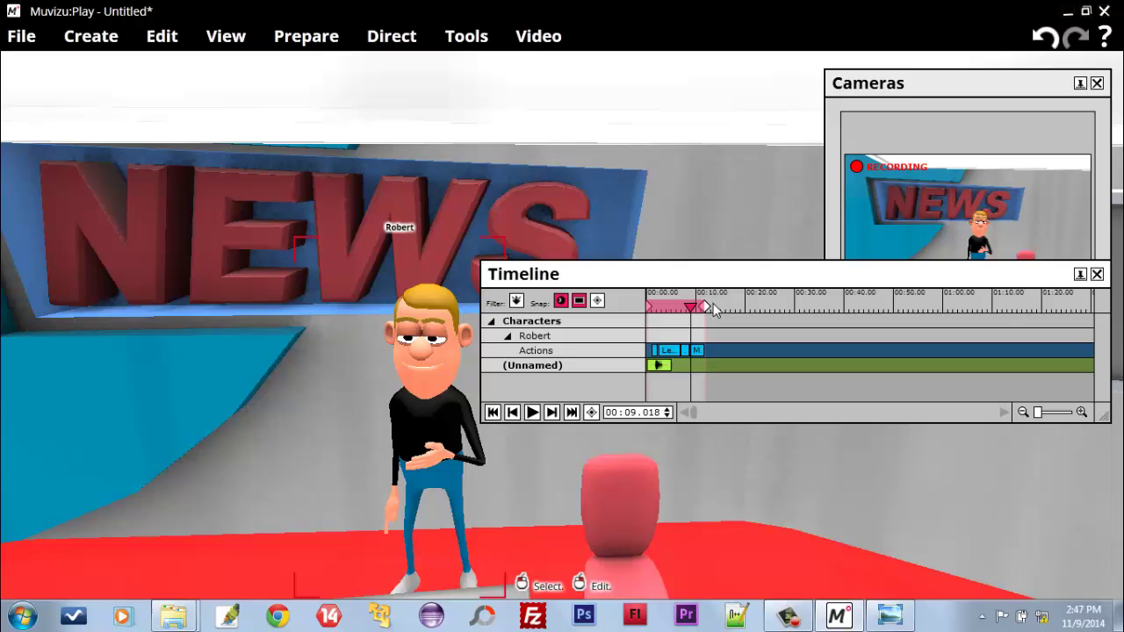
drag(689, 307, 651, 308)
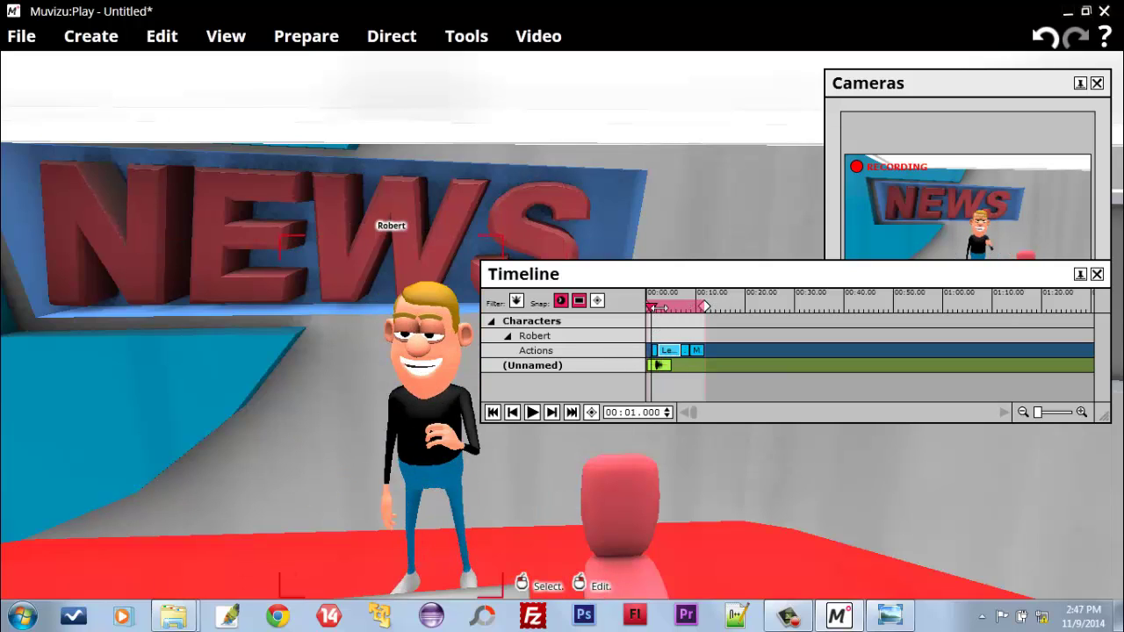
drag(671, 308, 708, 306)
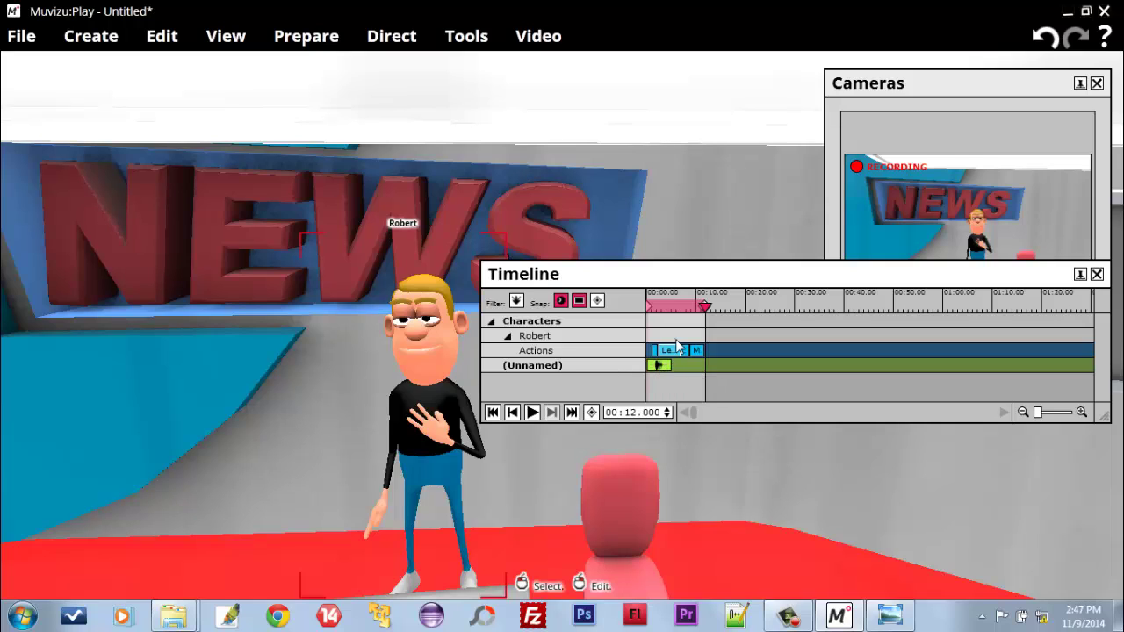
drag(686, 314, 665, 370)
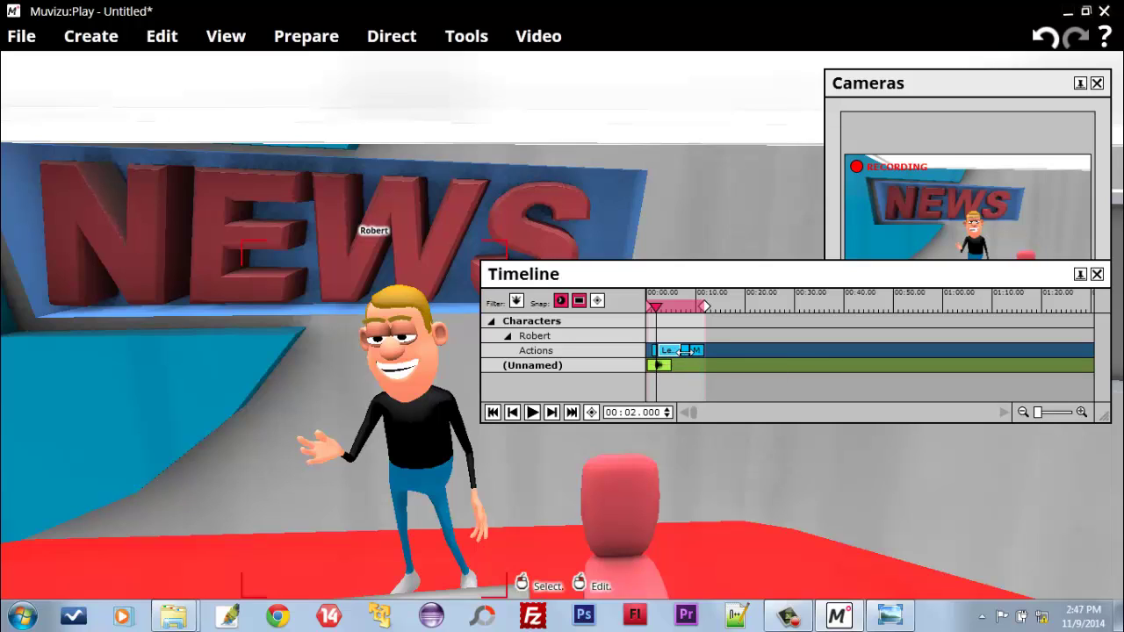
drag(685, 351, 675, 353)
click(532, 412)
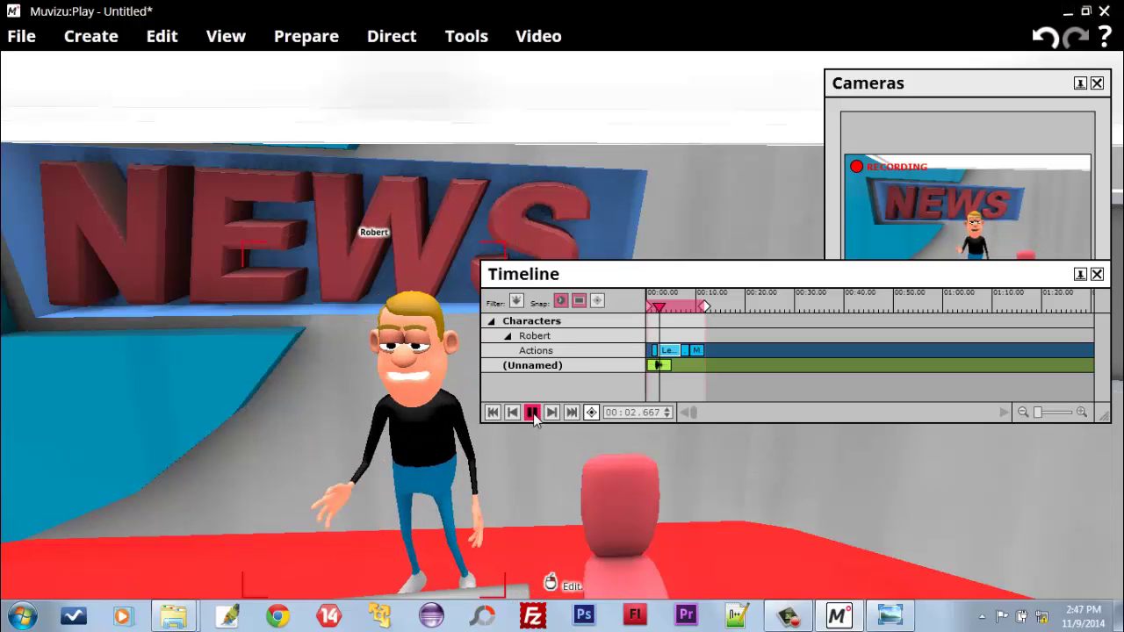
- Delete the green clip from the Unnamed track and preview the animation
click(532, 412)
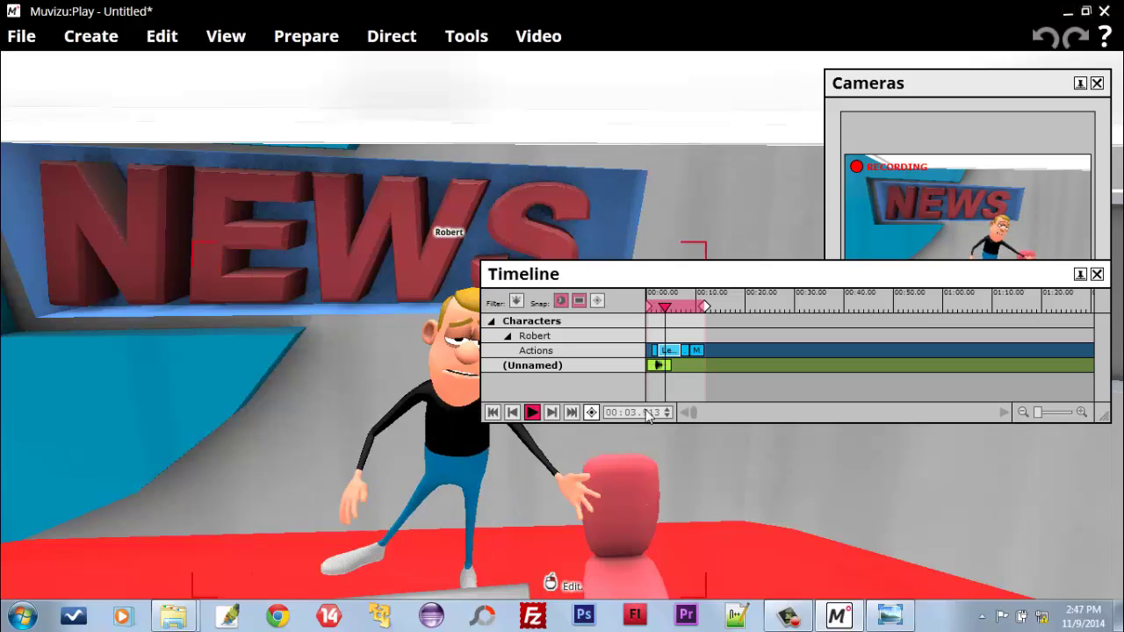
right_click(660, 367)
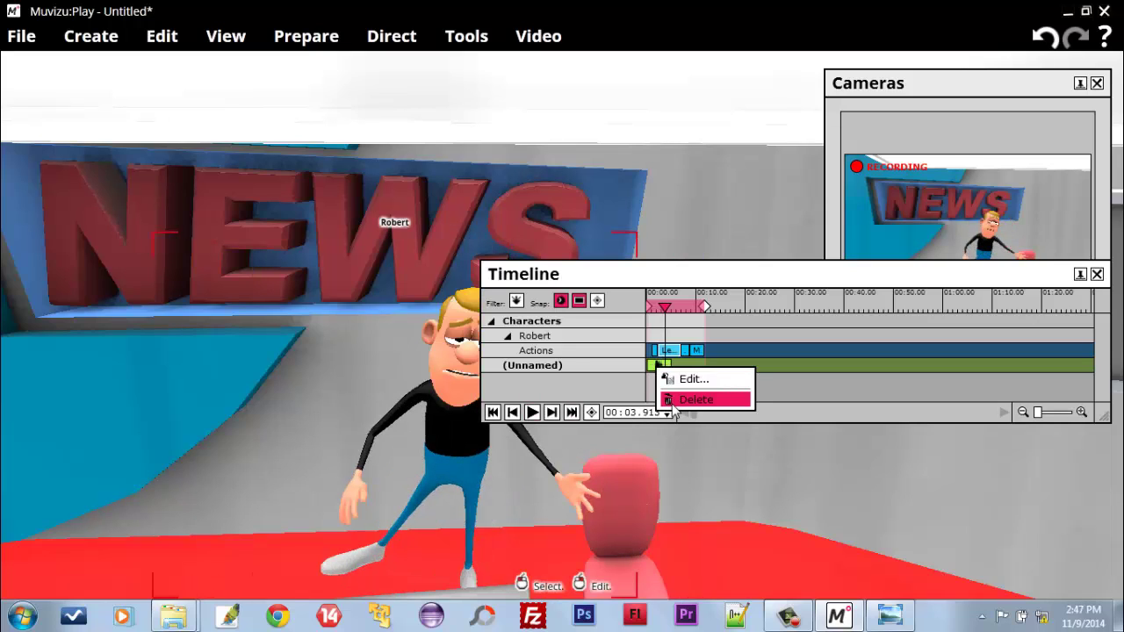
click(695, 400)
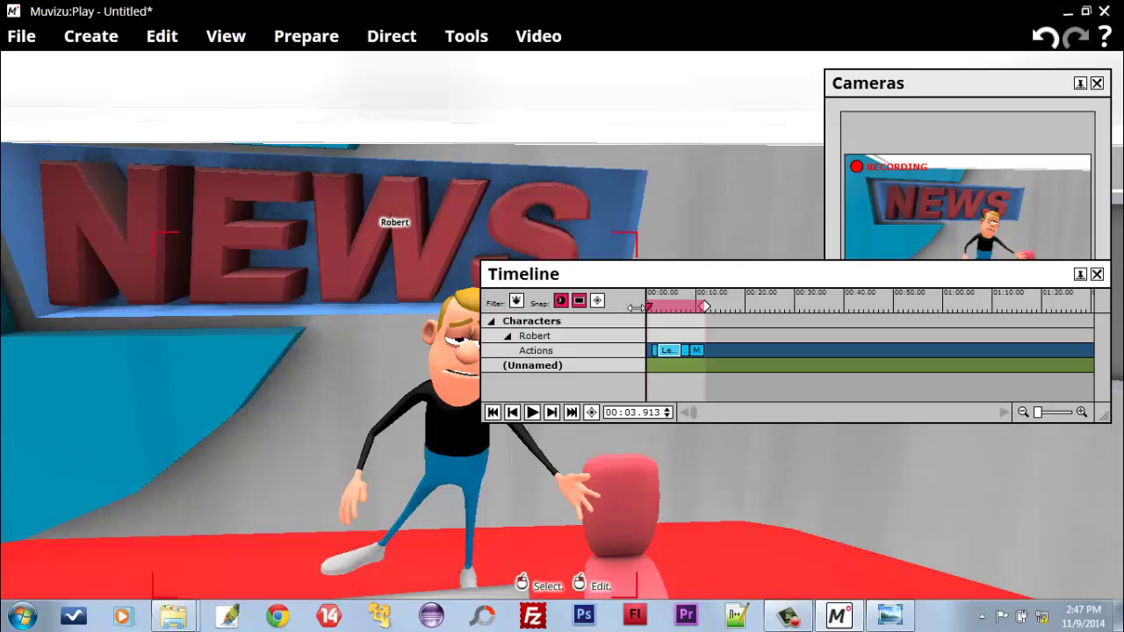
click(532, 412)
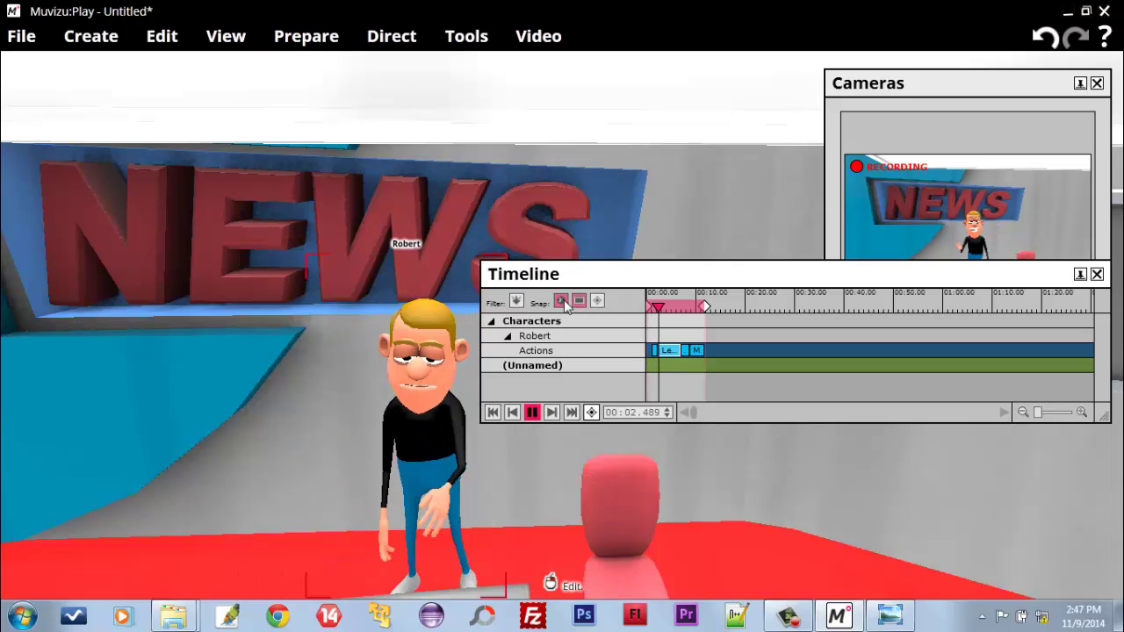
click(532, 412)
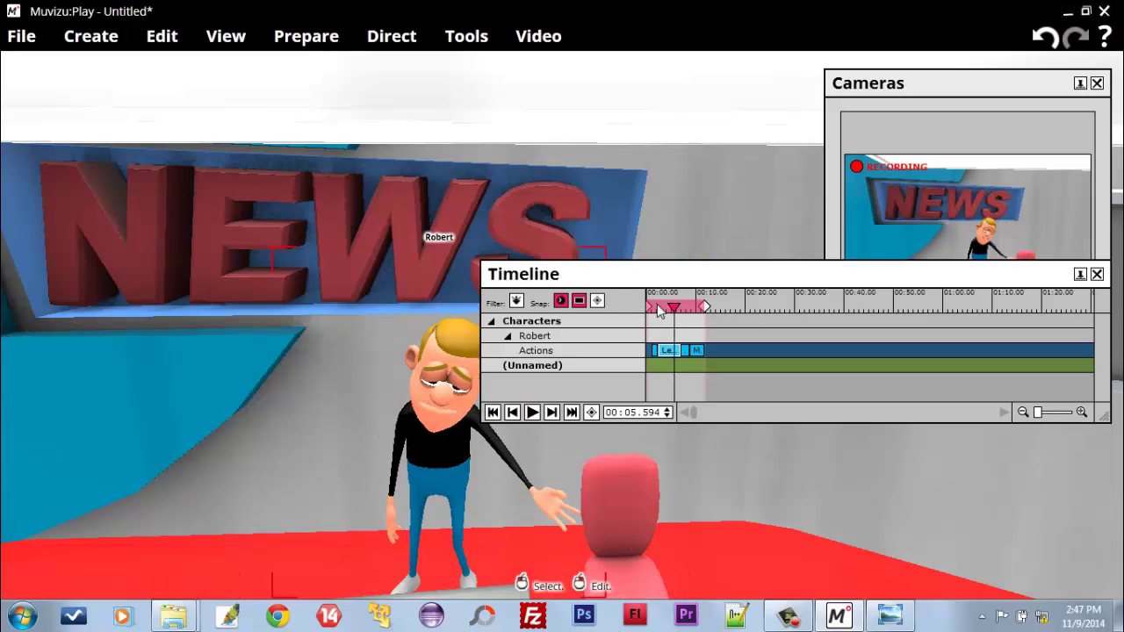
- Return the playhead to the start, delete all of Robert's action clips, and play the empty timeline
drag(677, 309, 650, 307)
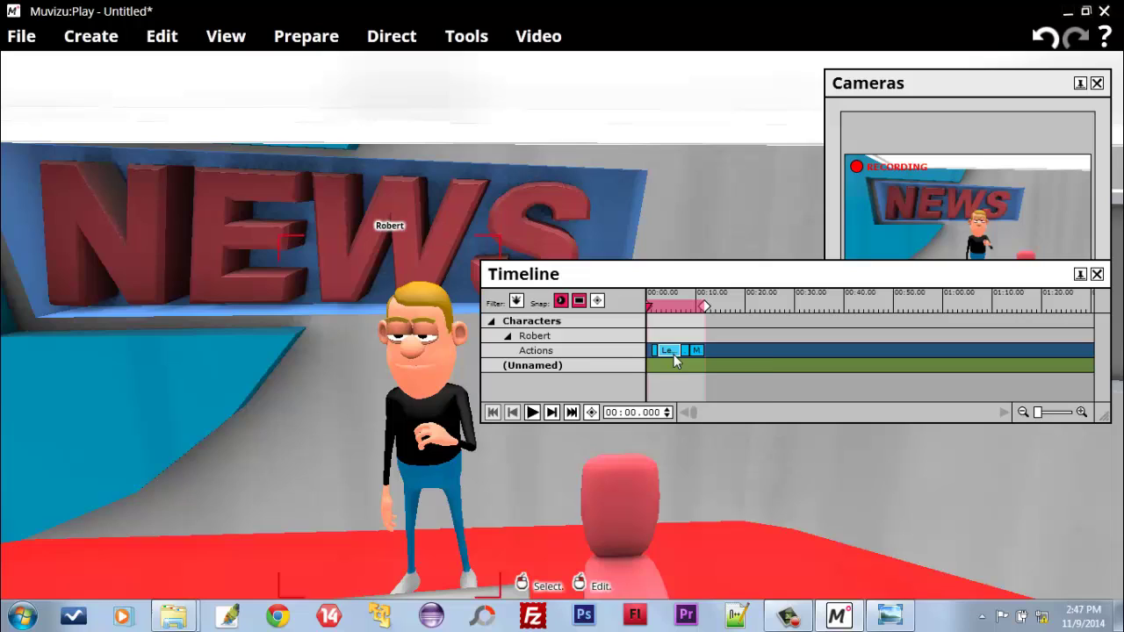
right_click(673, 354)
click(711, 387)
right_click(693, 352)
click(729, 385)
click(532, 413)
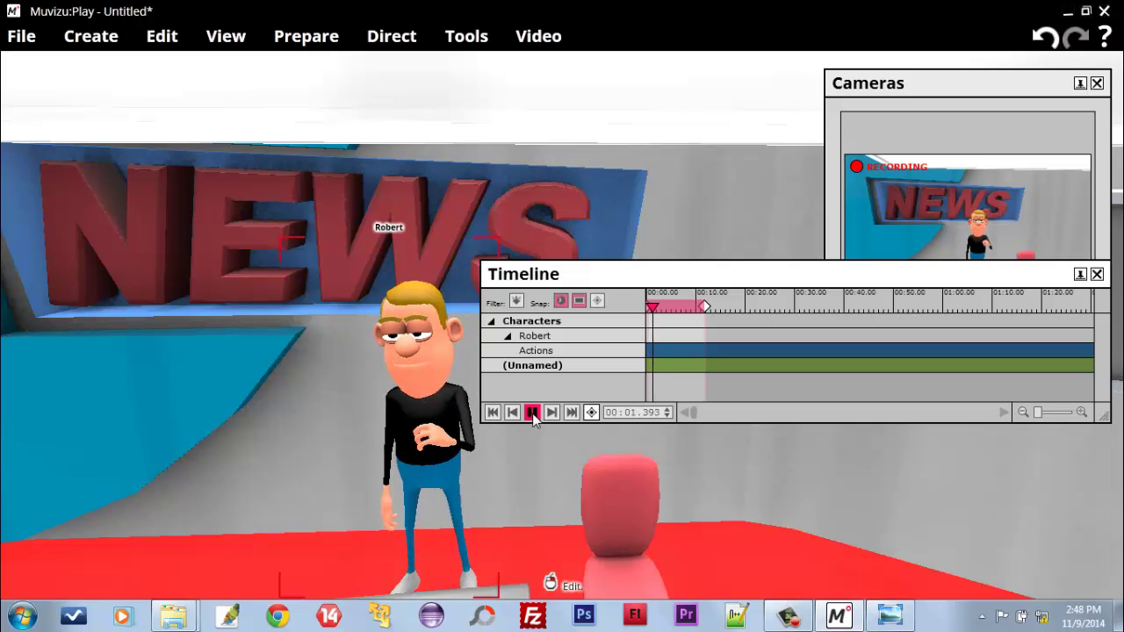
- Stop playback at 00:04.579 with the space key, moving the Timeline panel aside and back
drag(551, 333, 647, 330)
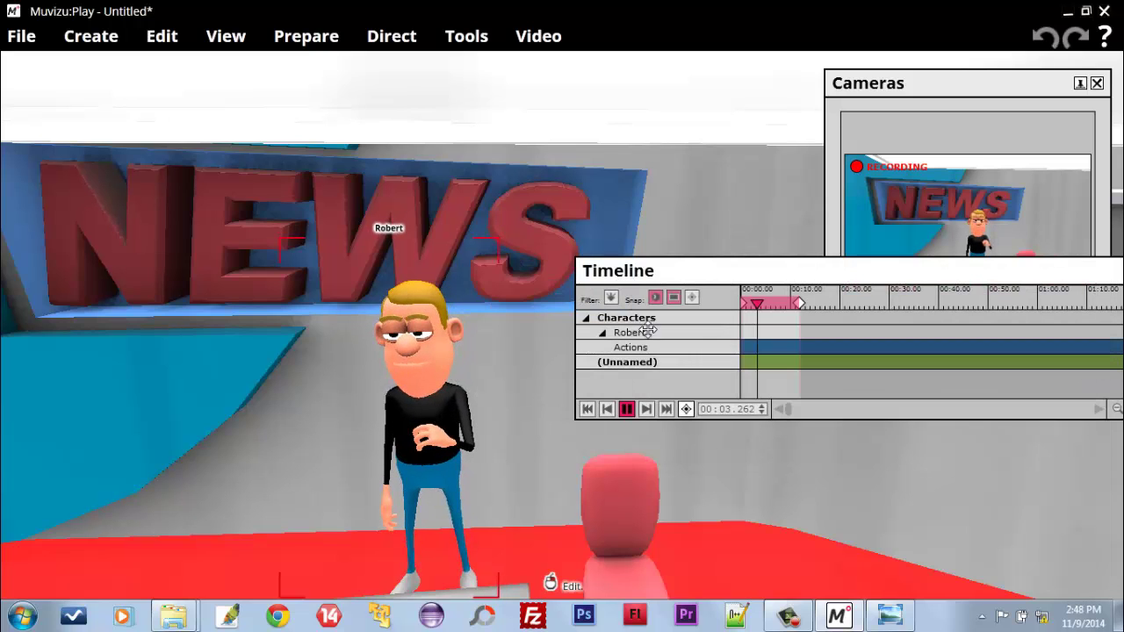
key(space)
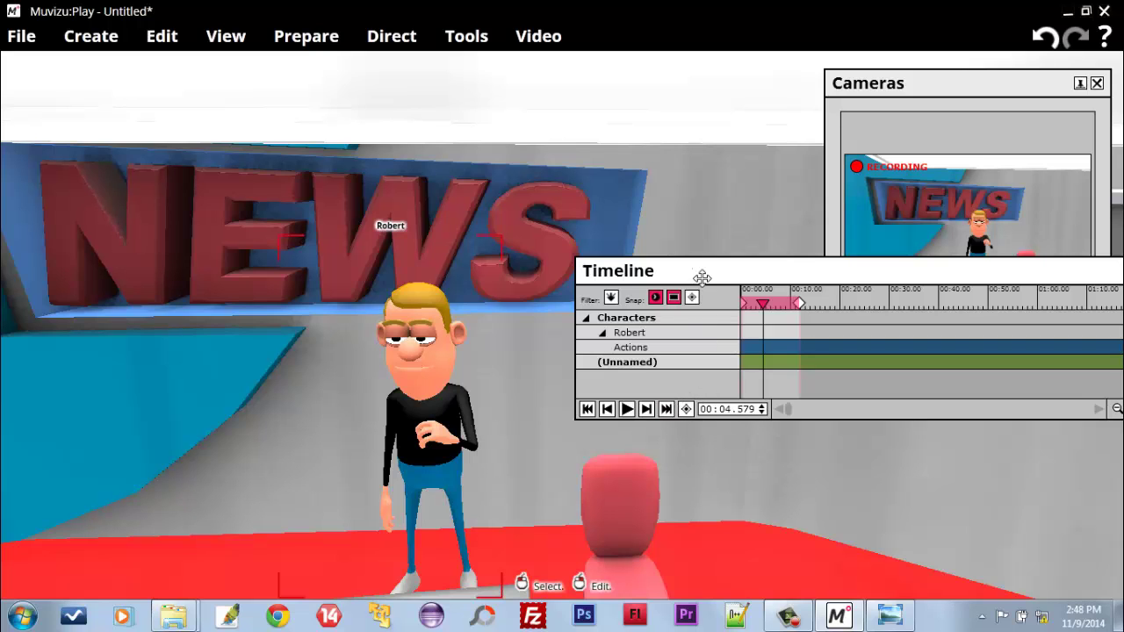
drag(699, 278, 604, 317)
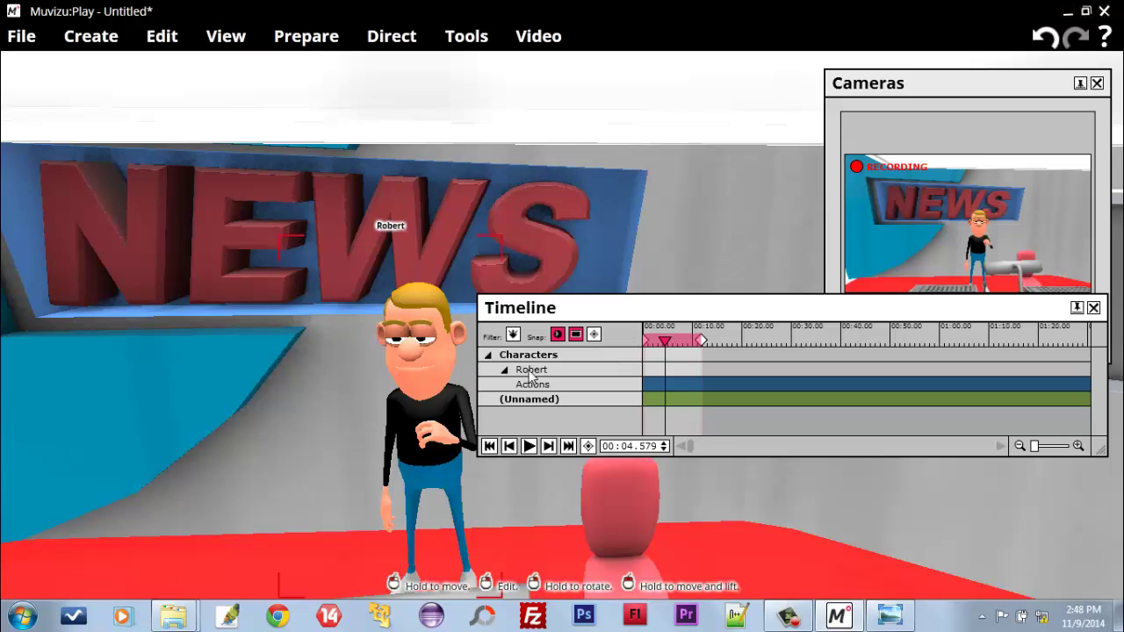